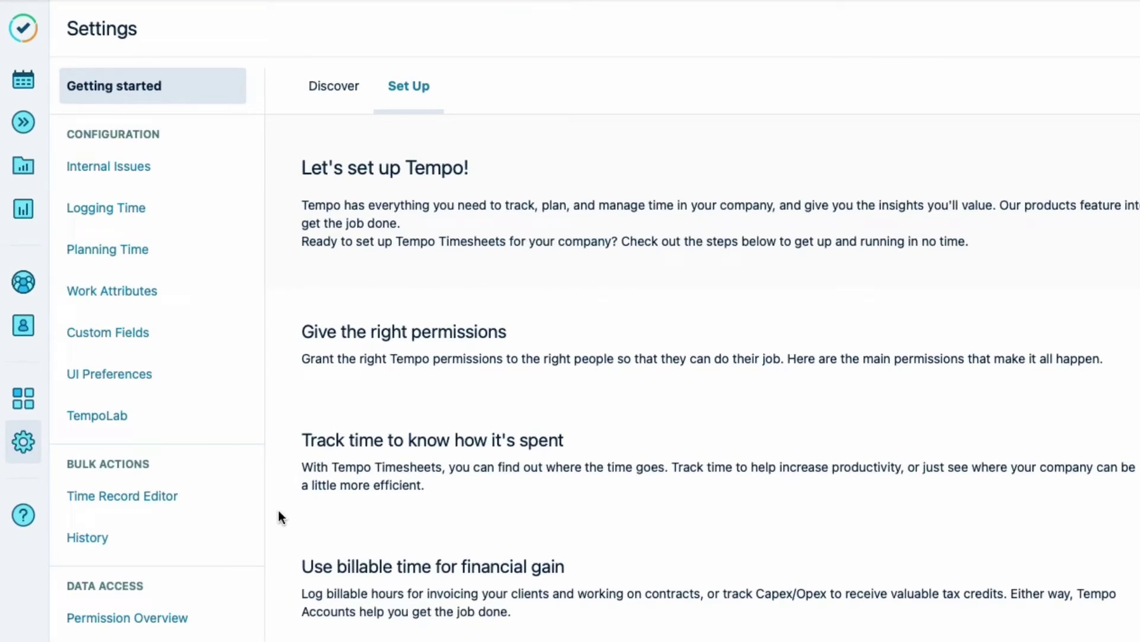
Step: Go from Tempo's Permission Overview to Jira's global permissions page
left_click(199, 625)
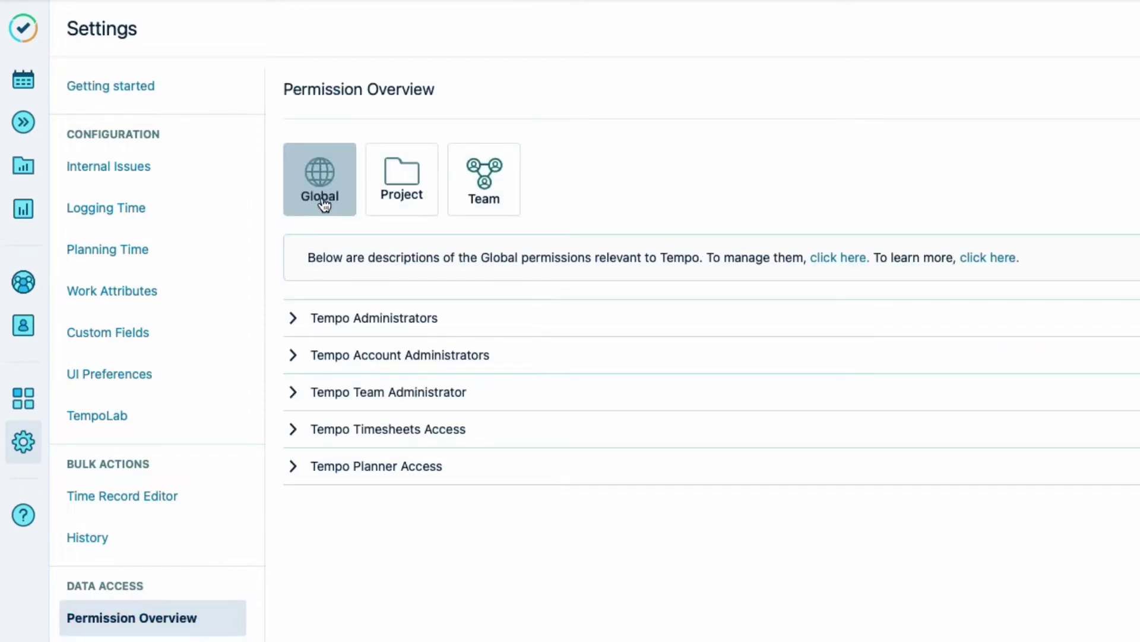
left_click(836, 257)
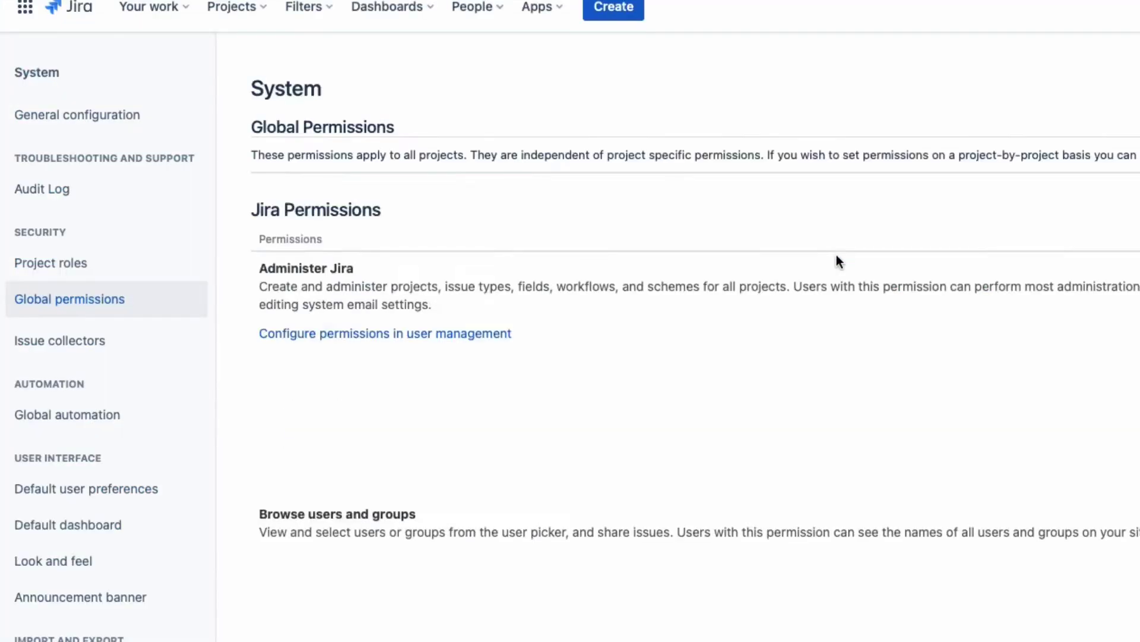
scroll(837, 260, "down", 10)
scroll(838, 260, "up", 8)
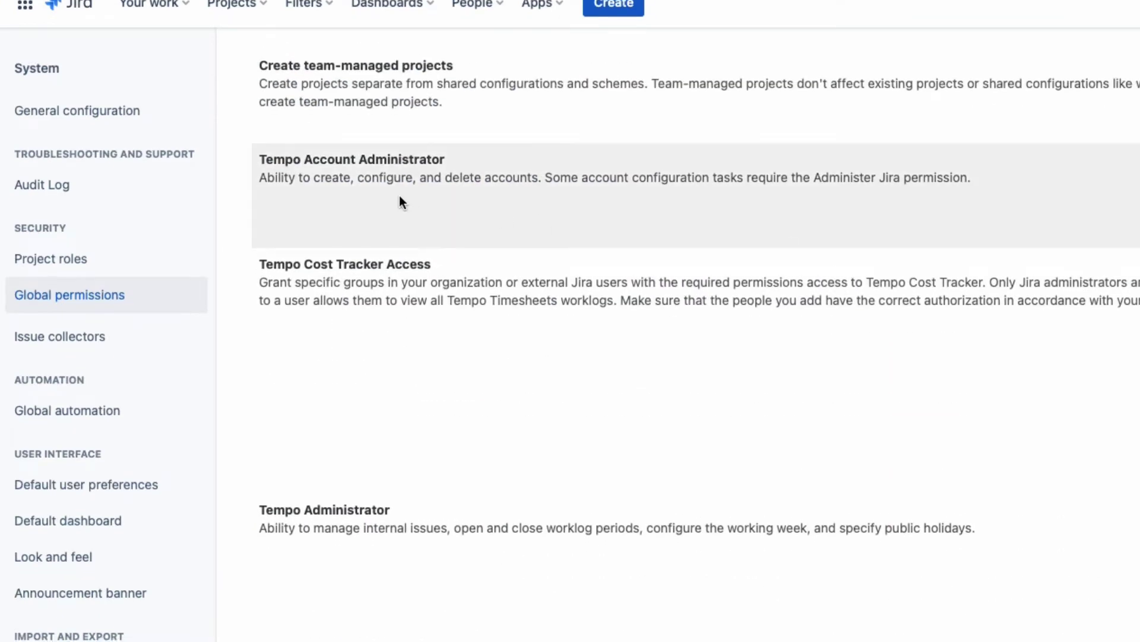
scroll(561, 390, "down", 10)
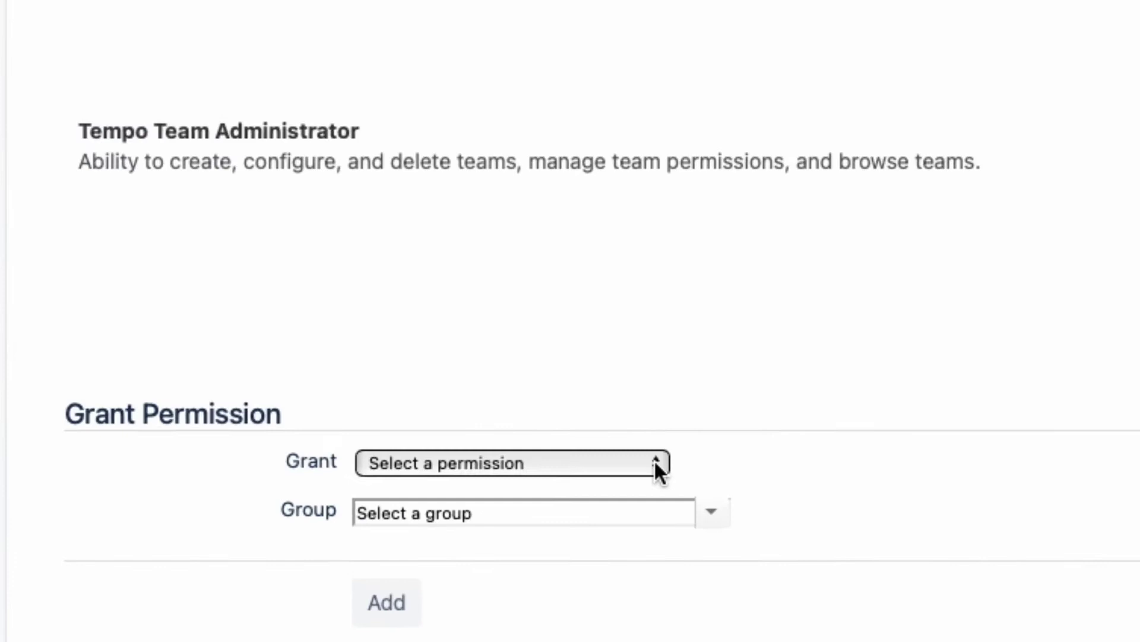
Step: Grant the Tempo Account Administrator permission to the Lunar Tempo Account Admins group
left_click(608, 527)
left_click(619, 525)
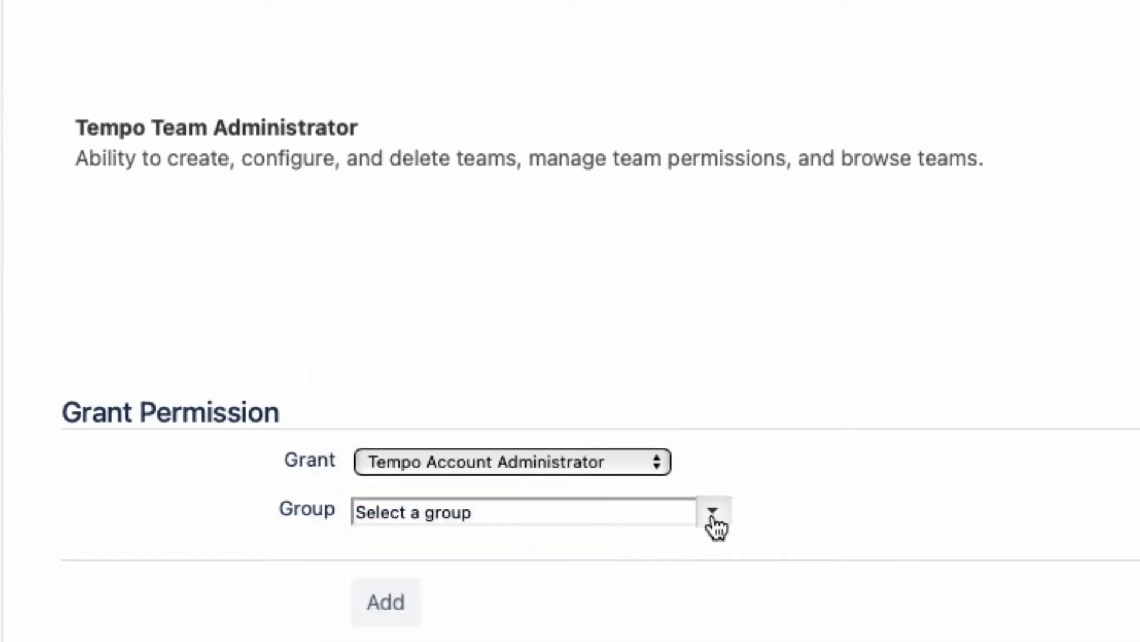
left_click(711, 518)
scroll(583, 556, "down", 1)
scroll(585, 564, "down", 5)
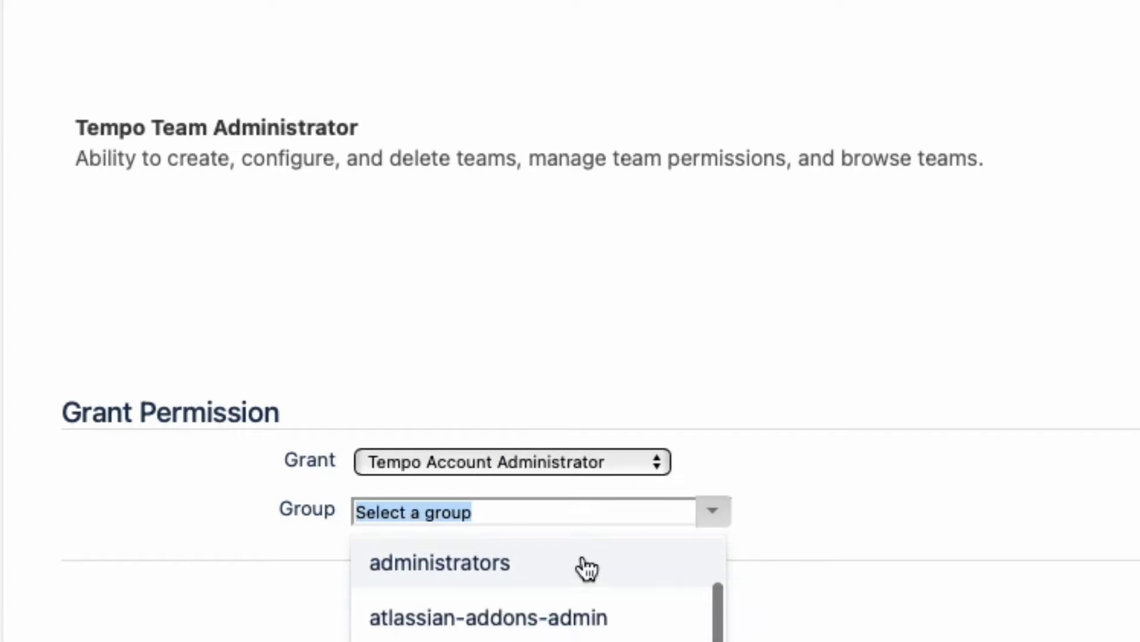
scroll(587, 567, "down", 5)
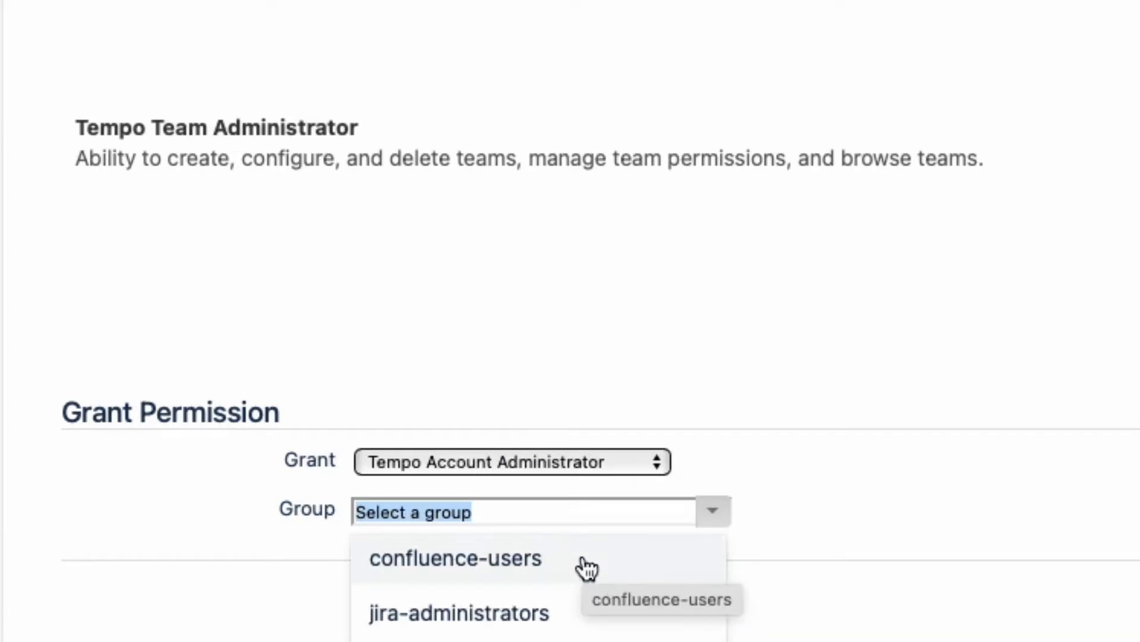
scroll(585, 567, "down", 2)
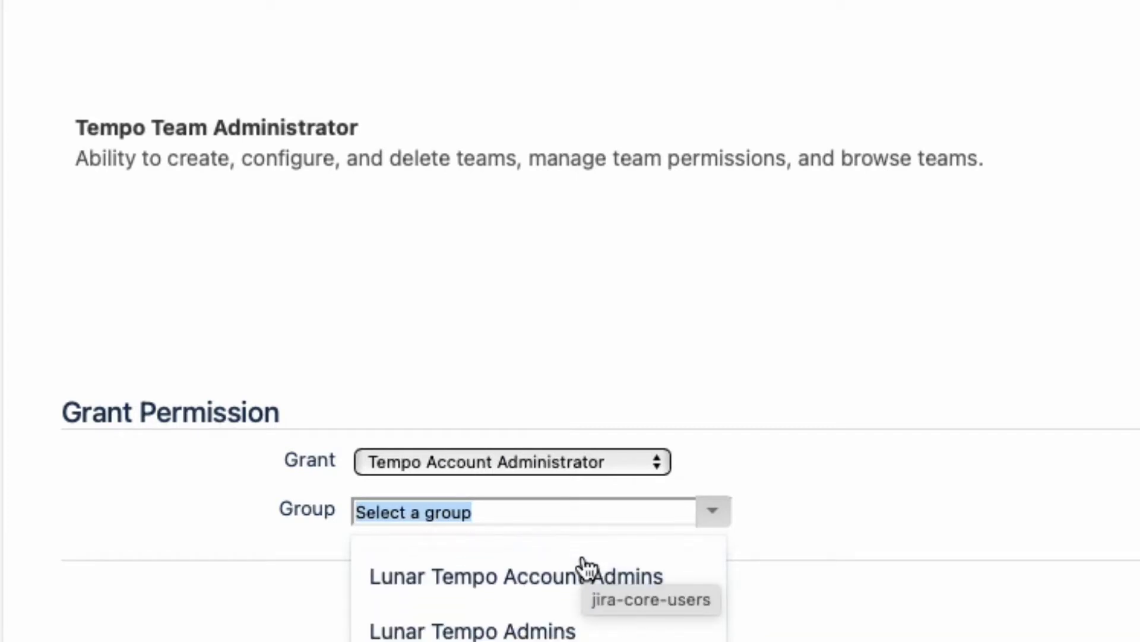
left_click(574, 588)
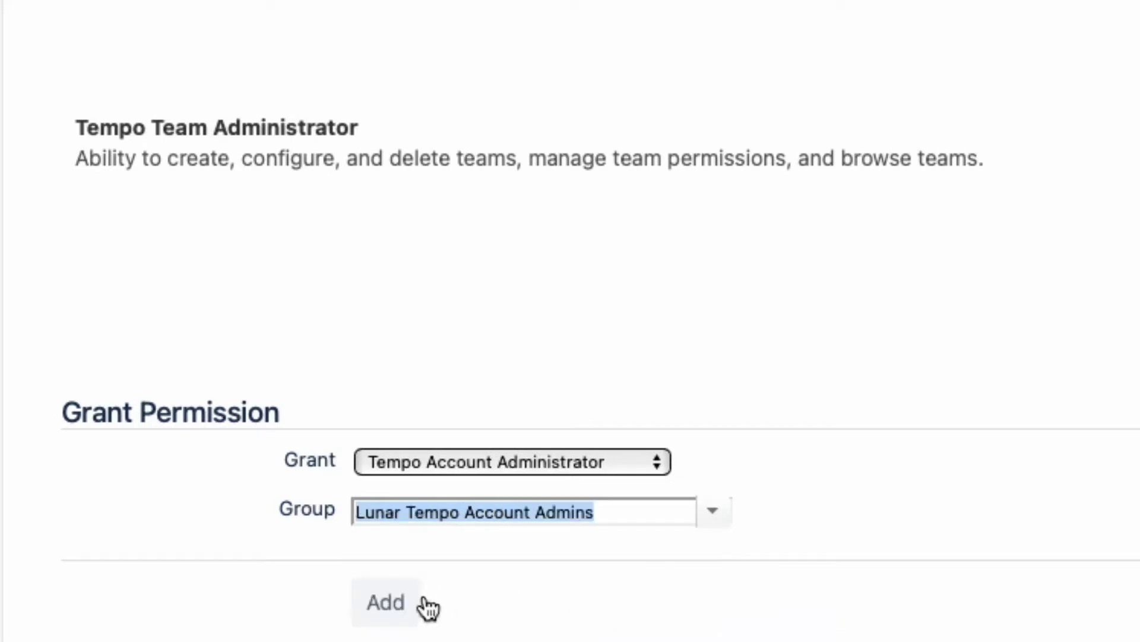
left_click(390, 602)
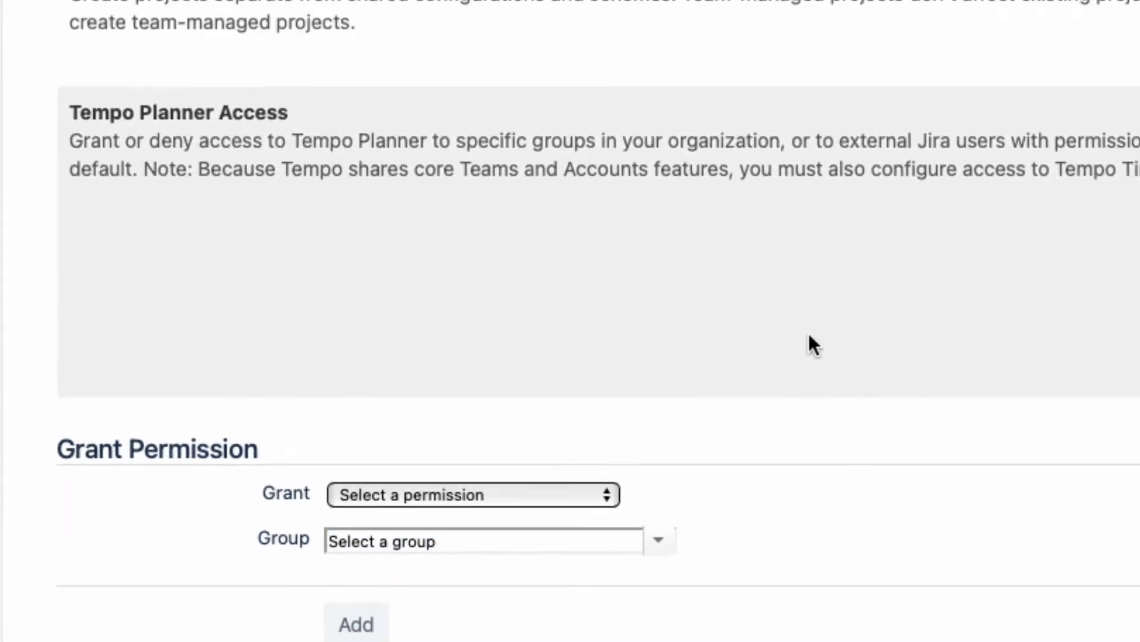
scroll(535, 525, "up", 15)
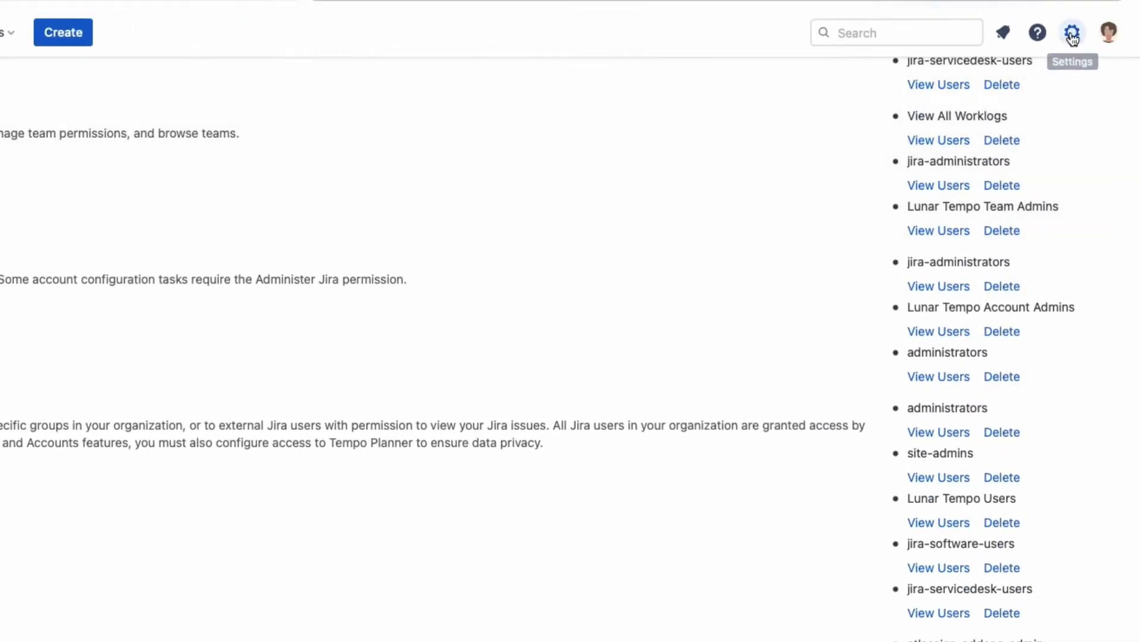
Step: Open the Custom fields page under Jira's Issues settings
left_click(1073, 32)
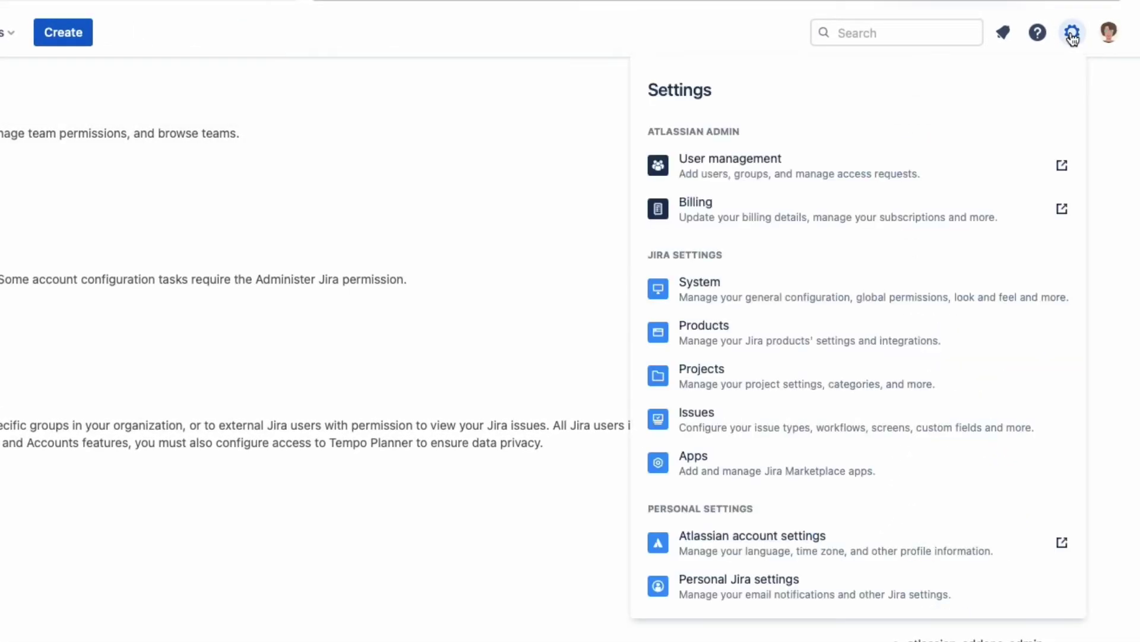
left_click(802, 419)
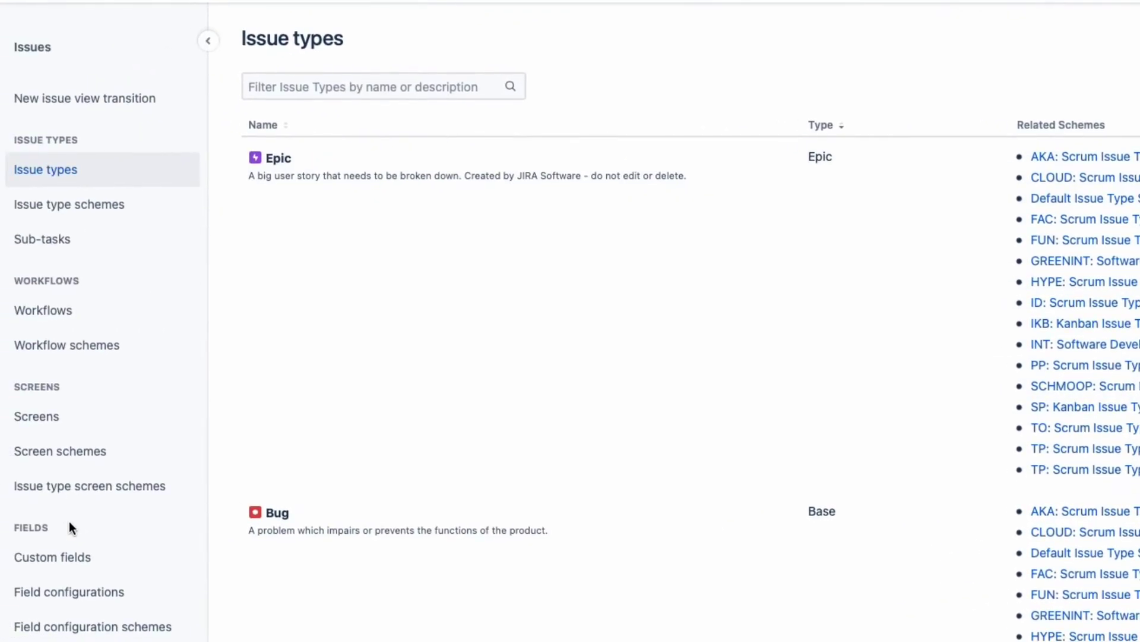
left_click(108, 561)
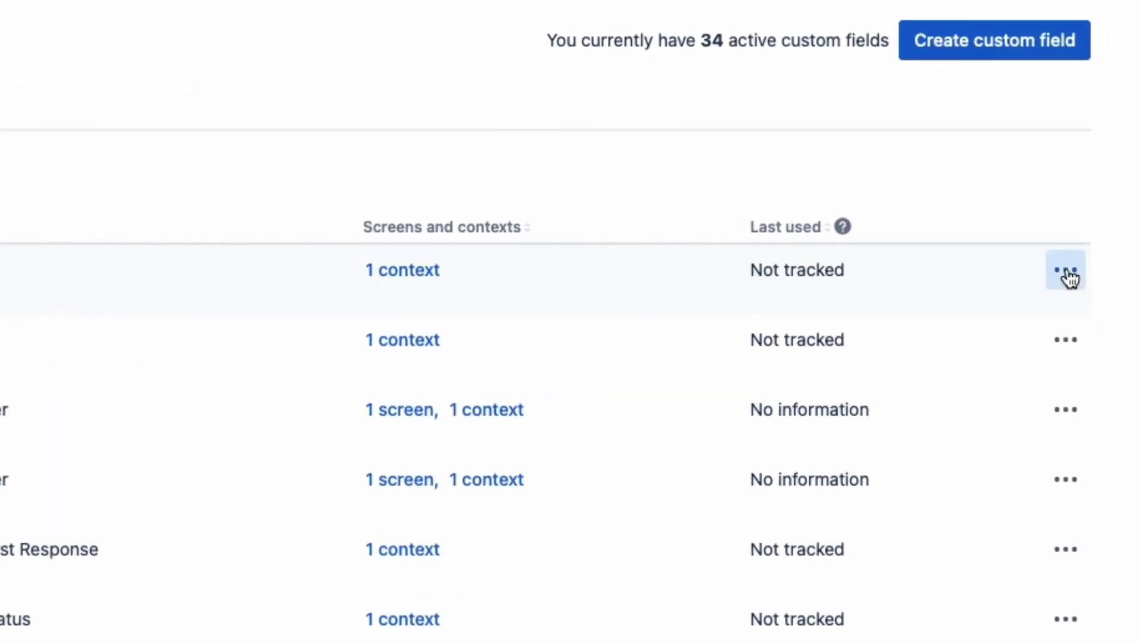
Step: Associate the Account field with the TO: Scrum Bug Screen and TO: Scrum Default Issue Screen
left_click(1067, 272)
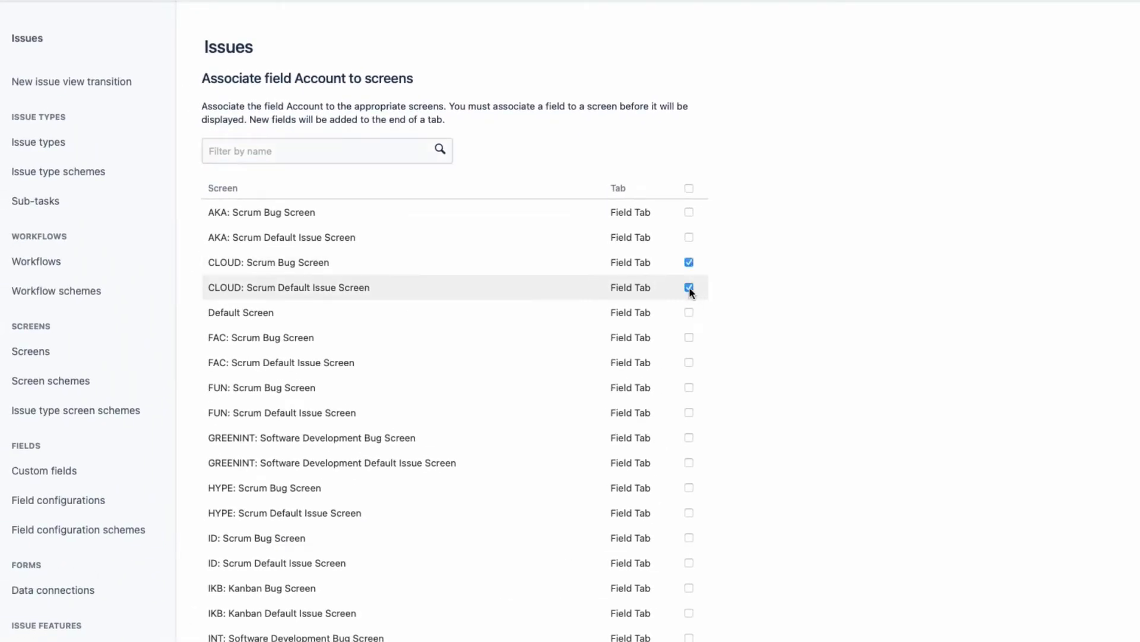
scroll(757, 420, "down", 10)
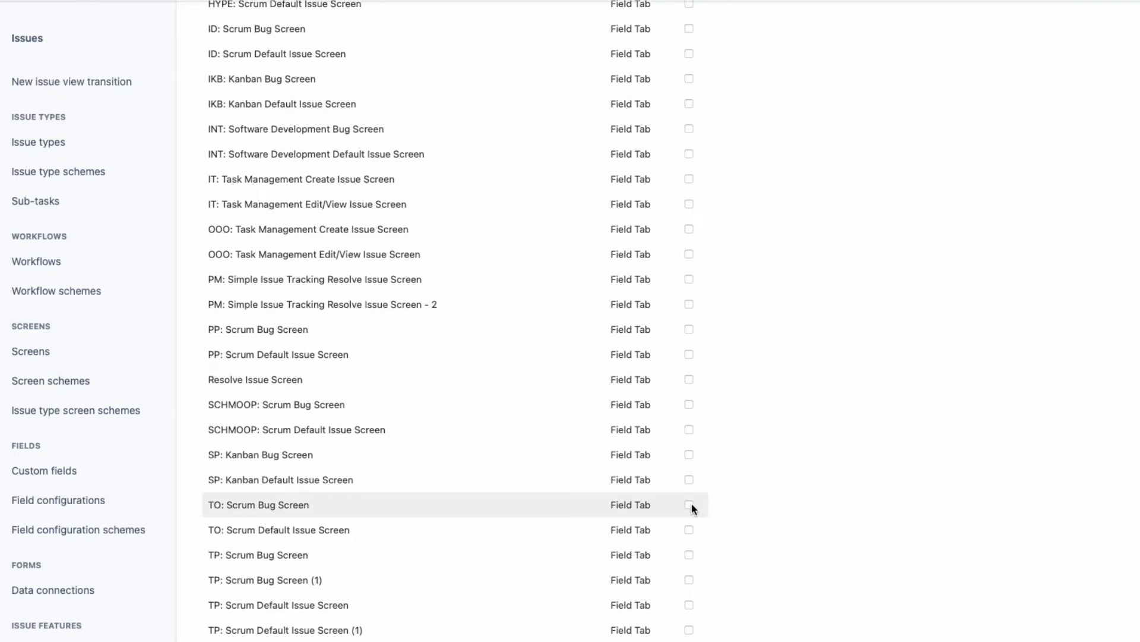
left_click(689, 504)
left_click(689, 529)
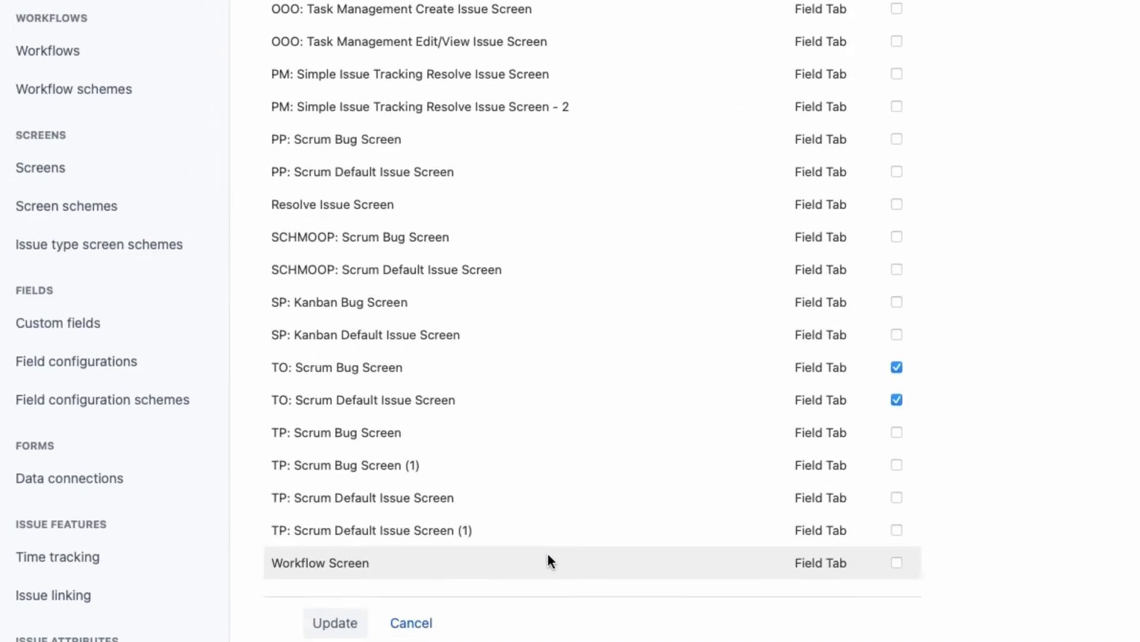
left_click(335, 627)
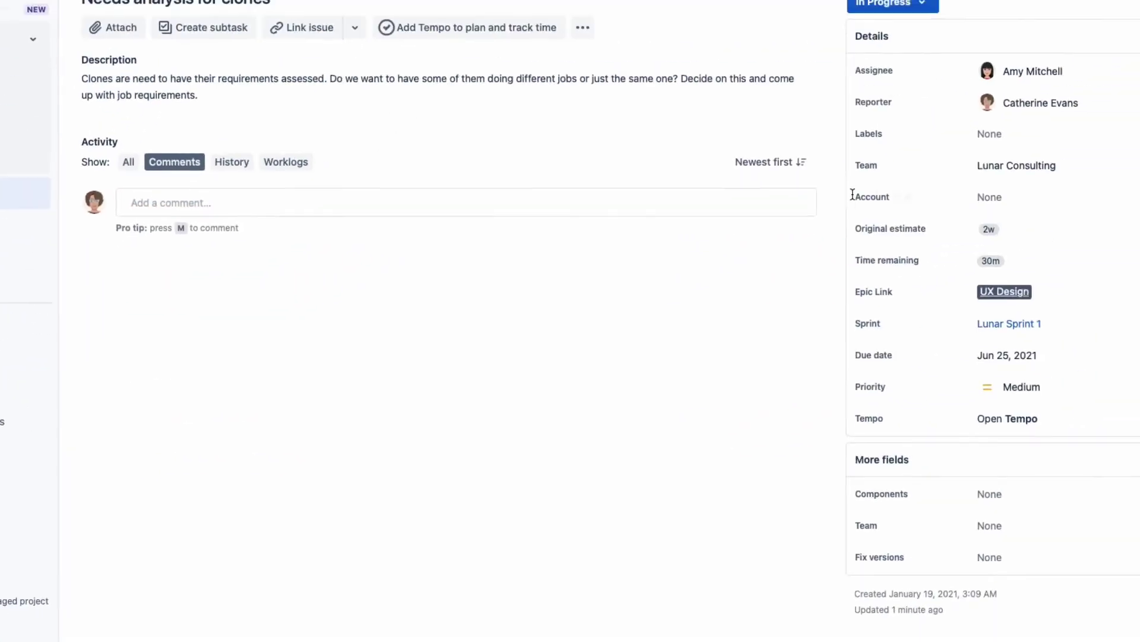
Step: Set the Account in LAB-8's Details panel to H3 Apps Dev
mouse_move(900, 205)
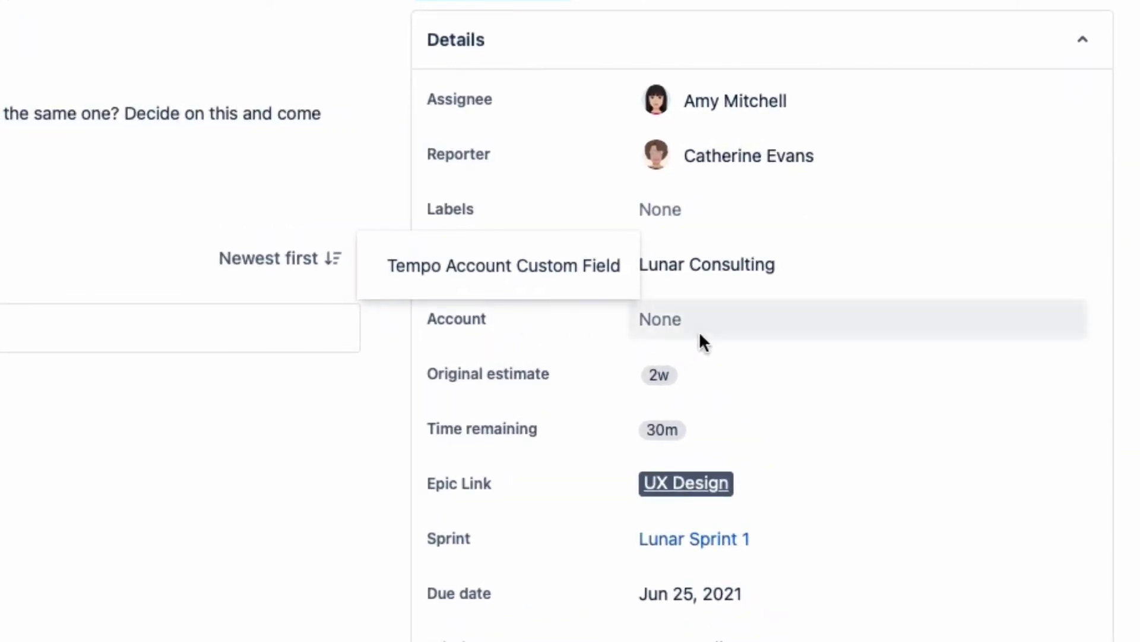
left_click(809, 321)
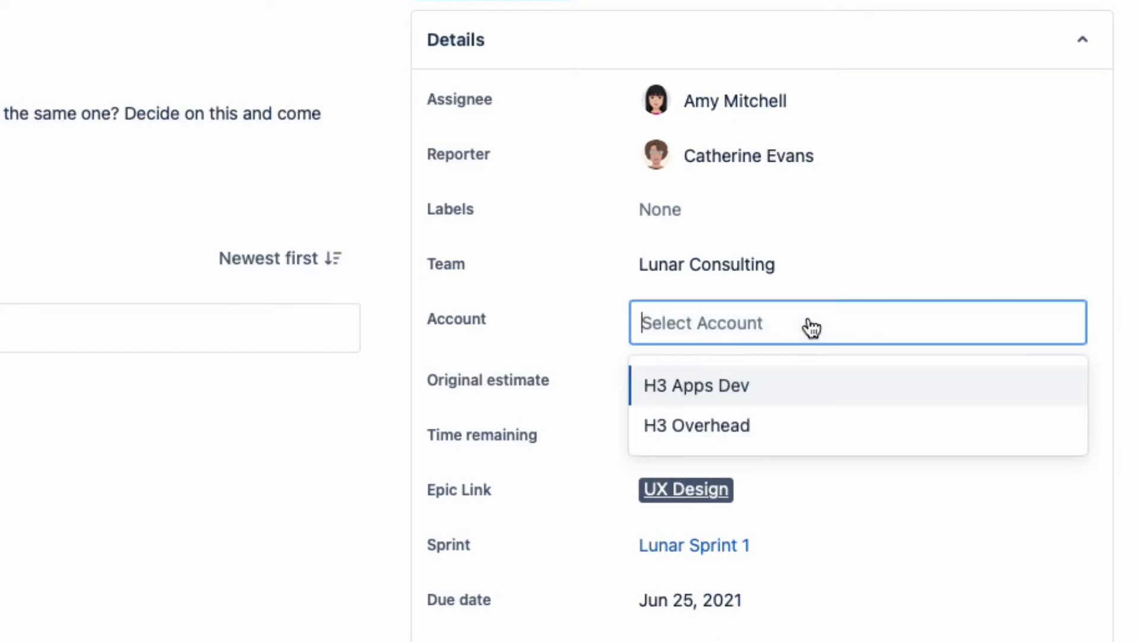
left_click(782, 388)
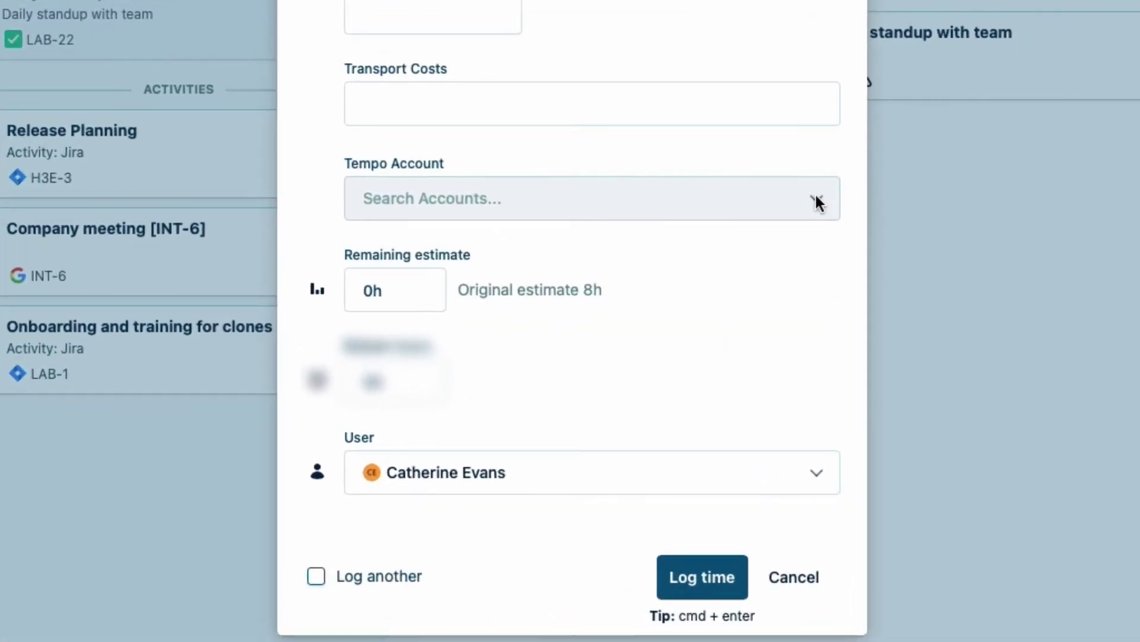
Step: Show the hidden fields and set the LAB-1 worklog's Tempo Account to Product Training (PRDTRAIN)
left_click(815, 196)
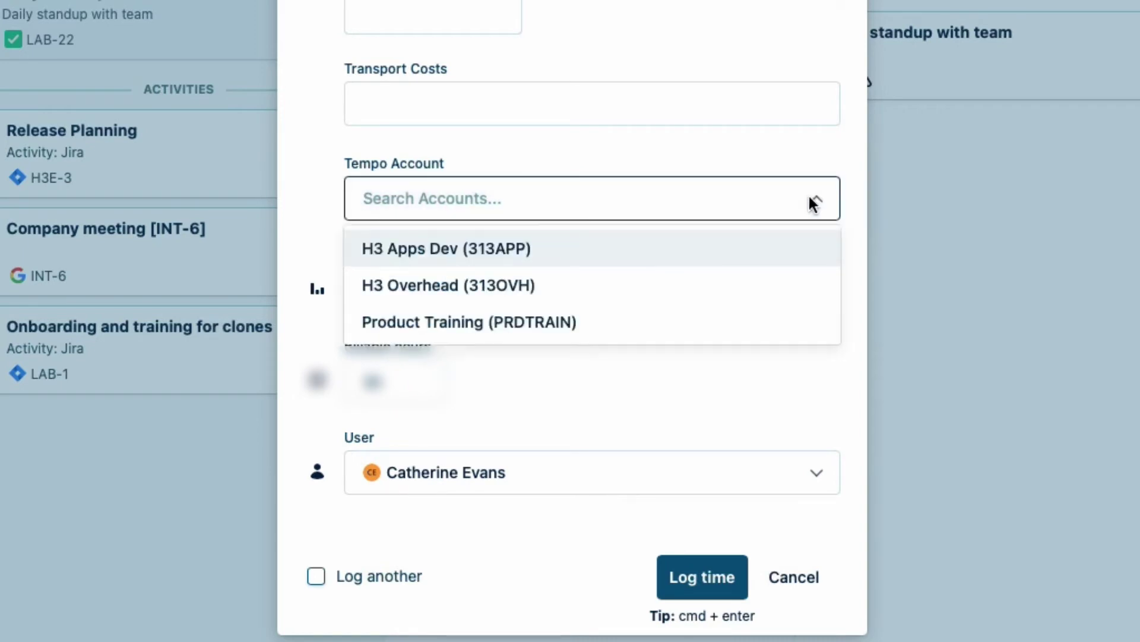
left_click(748, 320)
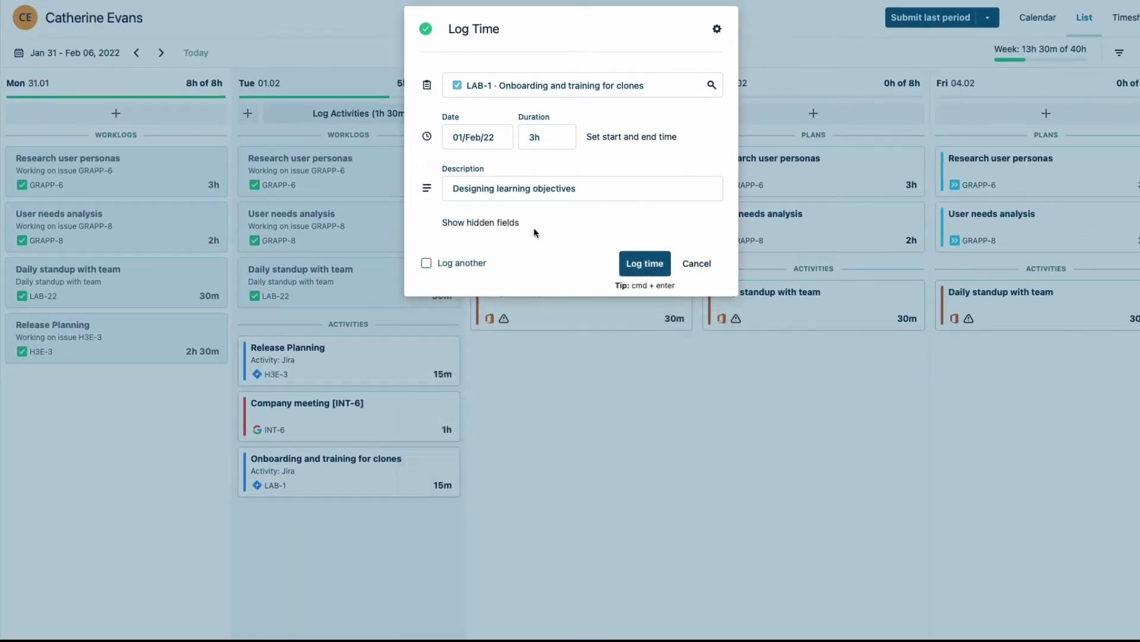
left_click(493, 223)
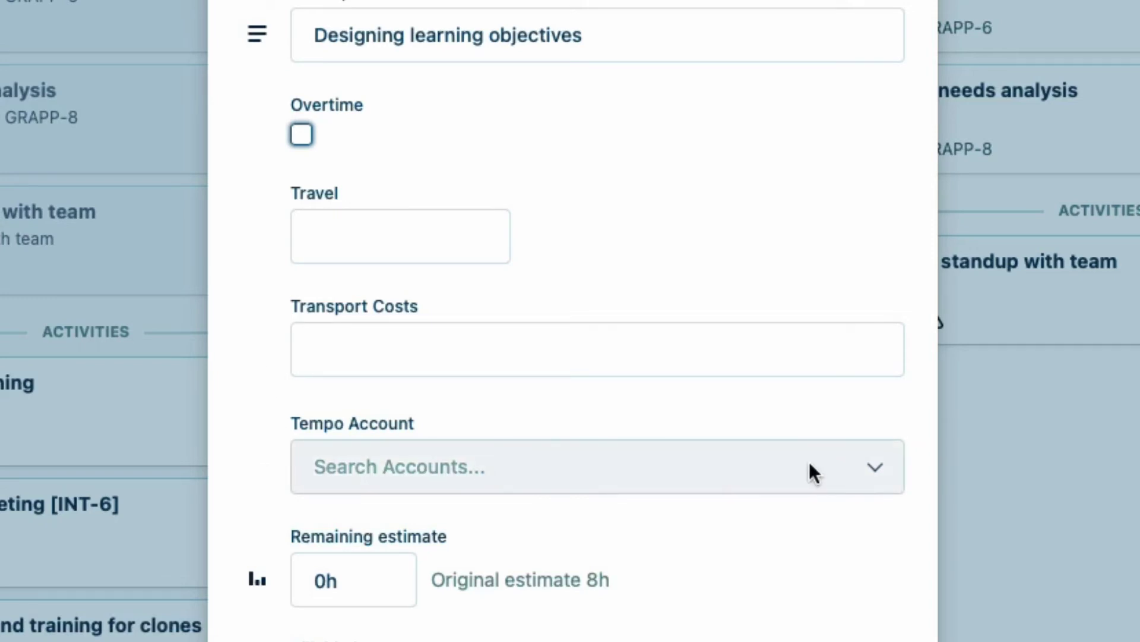
left_click(876, 470)
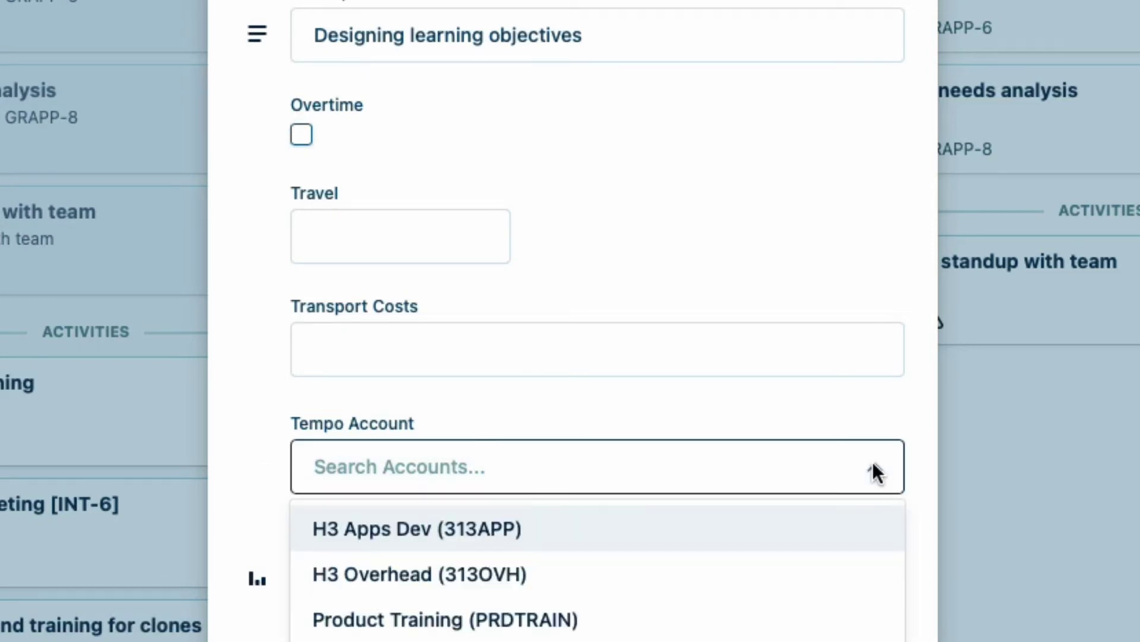
left_click(796, 622)
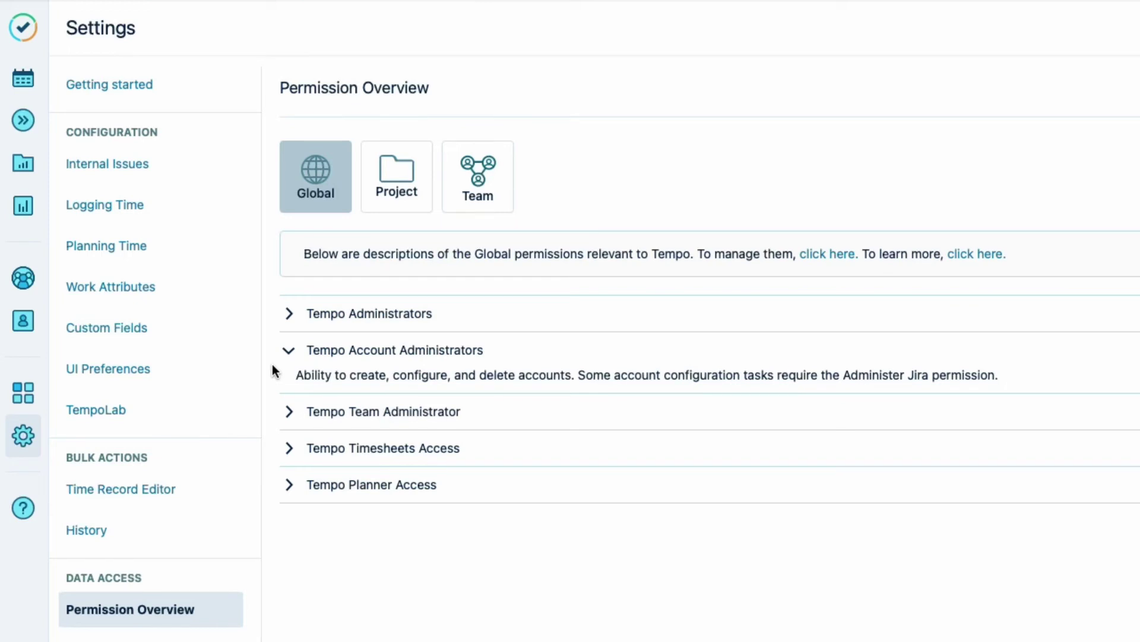
Step: Add a work attribute named 'Tempo Account' with type Account
left_click(165, 288)
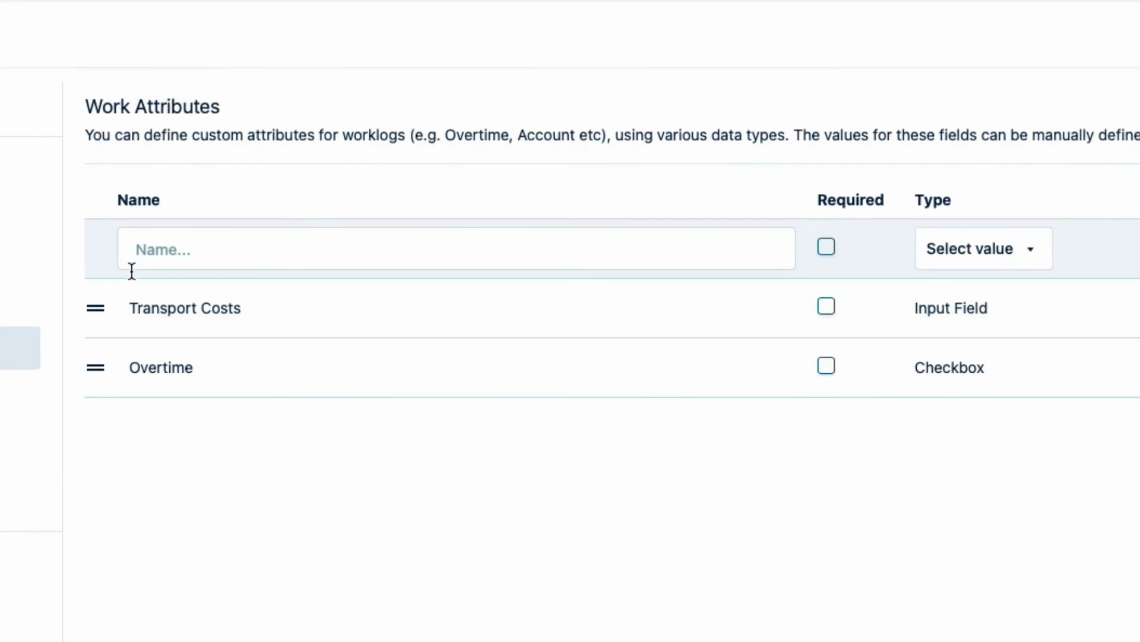
left_click(149, 250)
type("Temp")
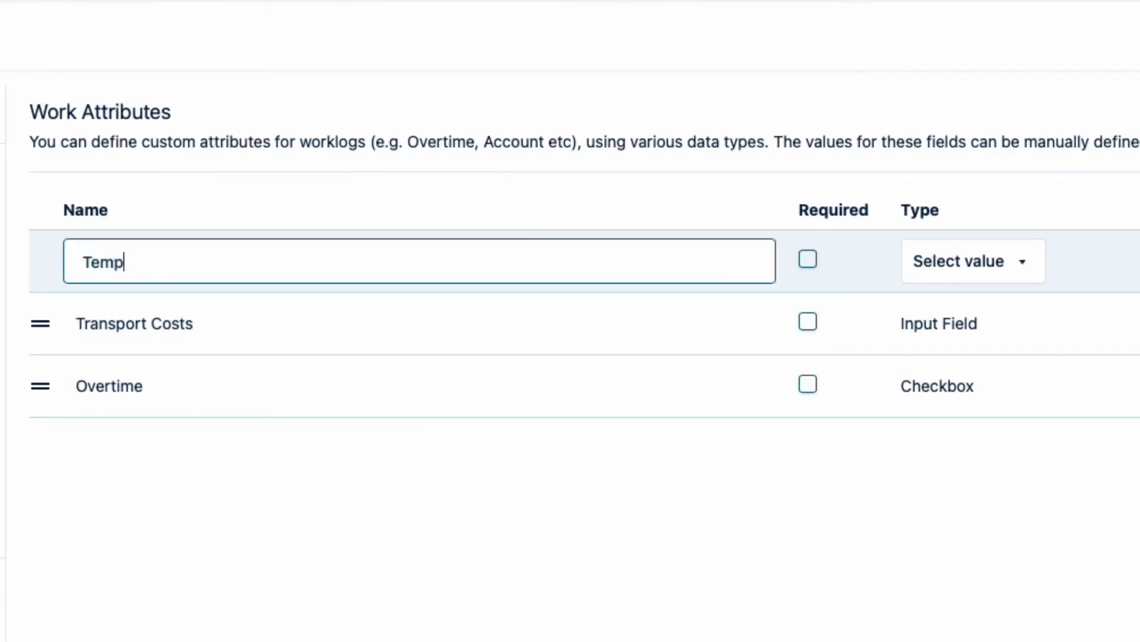
type("o Accoun")
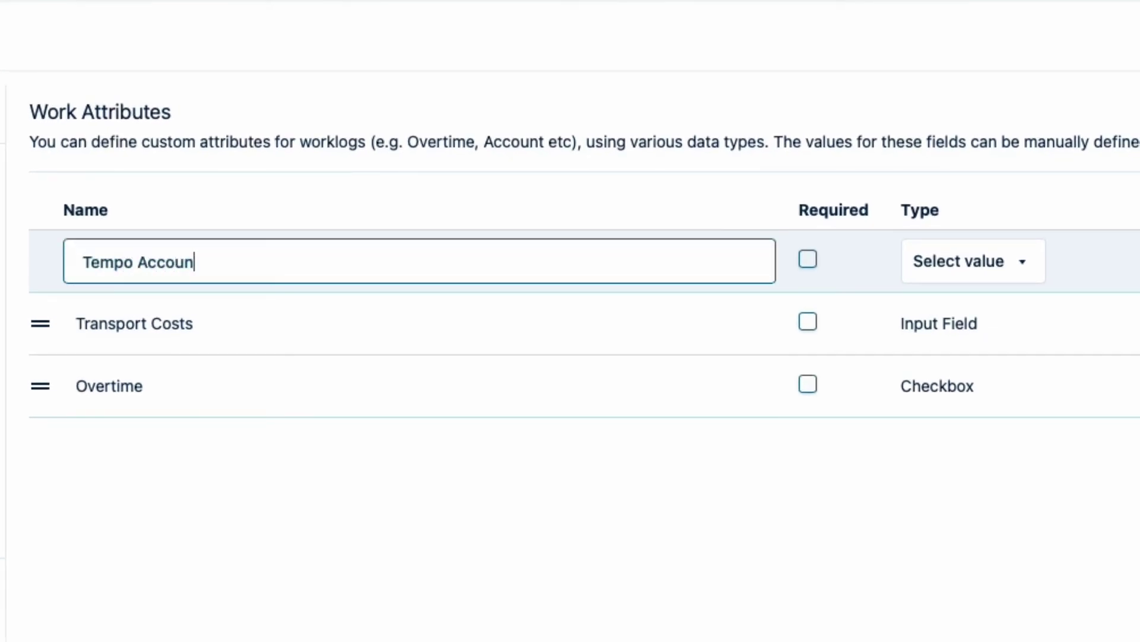
type("t")
left_click(857, 271)
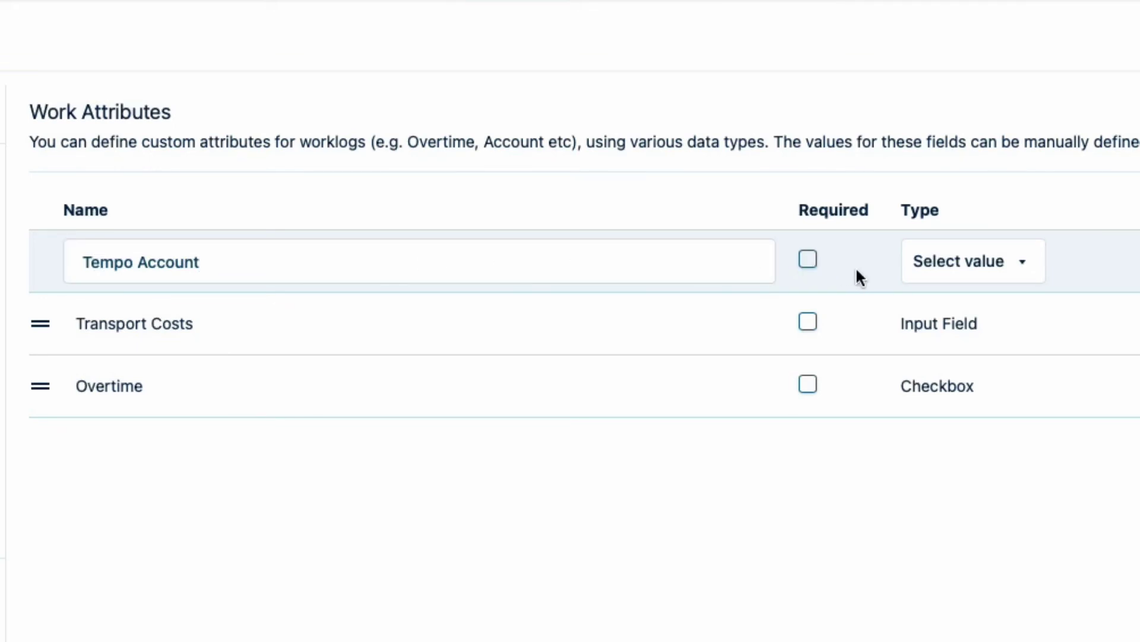
left_click(1025, 270)
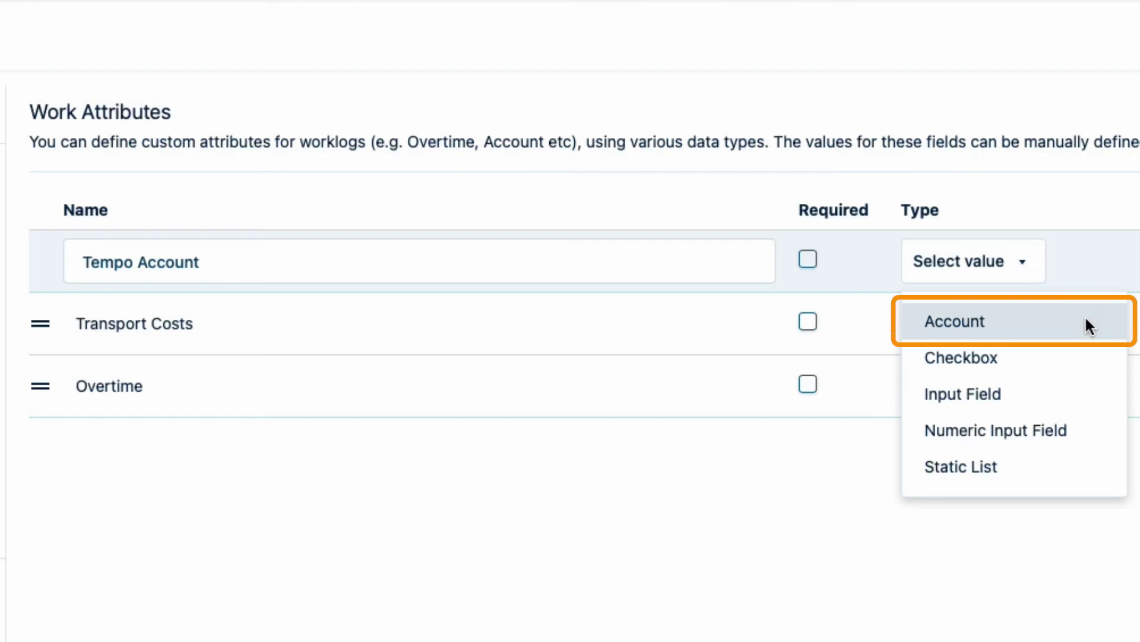
left_click(1077, 326)
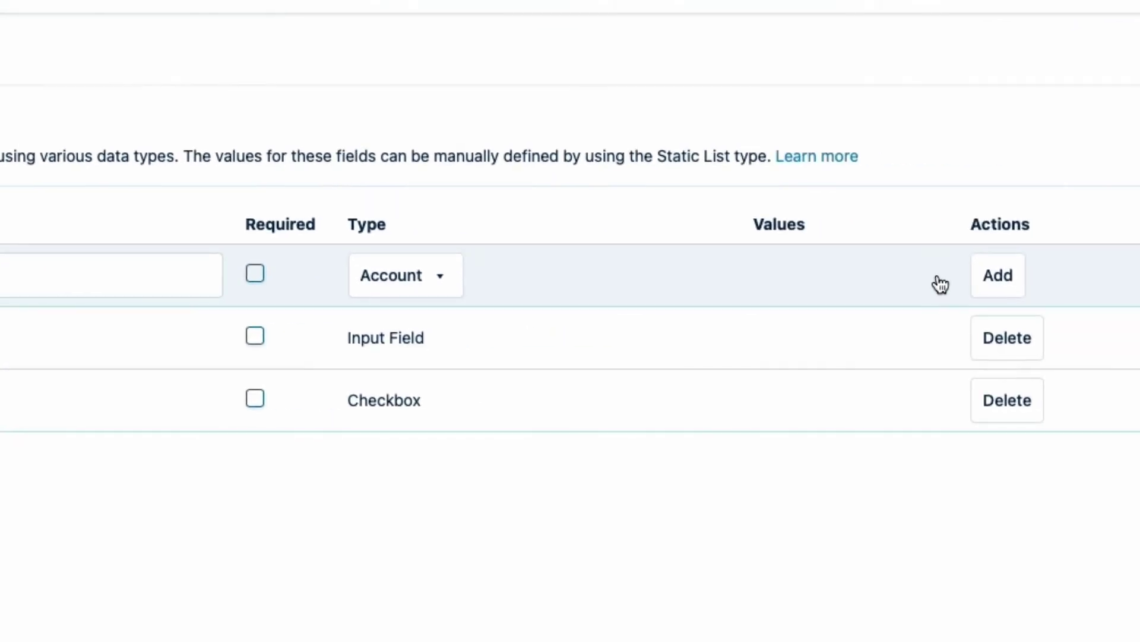
left_click(1004, 276)
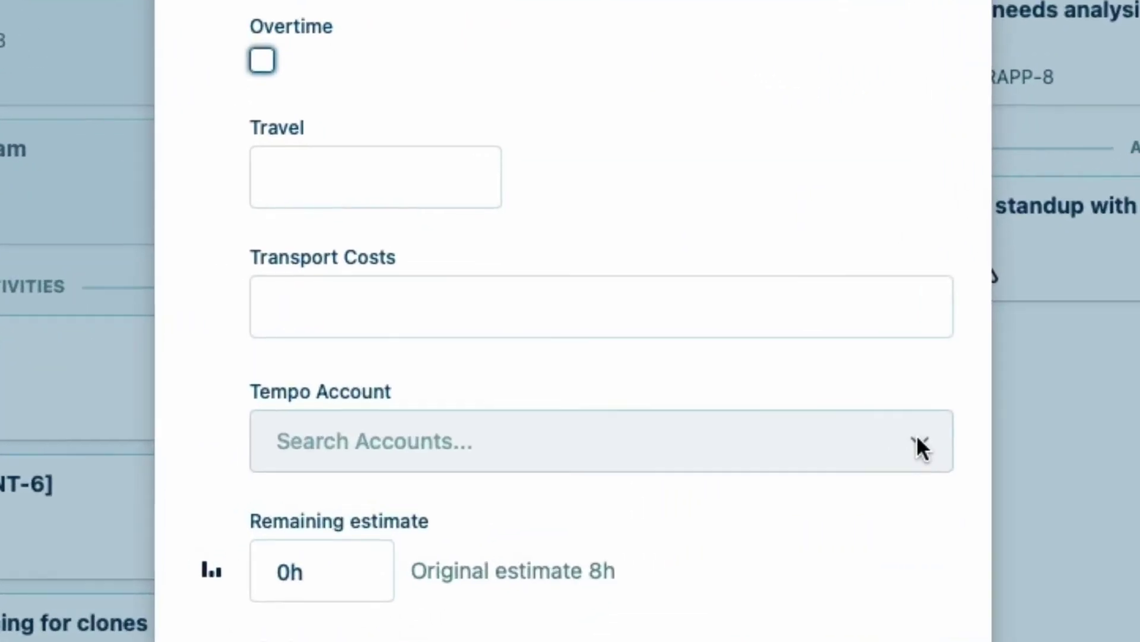
Step: Choose Product Training (PRDTRAIN) as the Tempo Account in the Log Time form
left_click(920, 446)
left_click(827, 616)
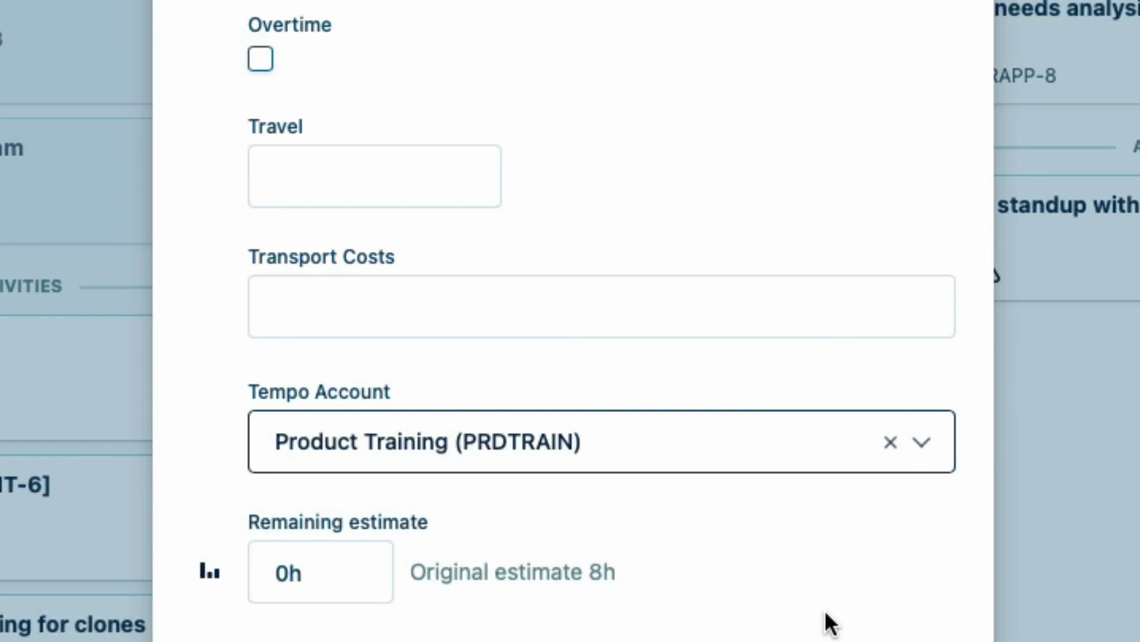